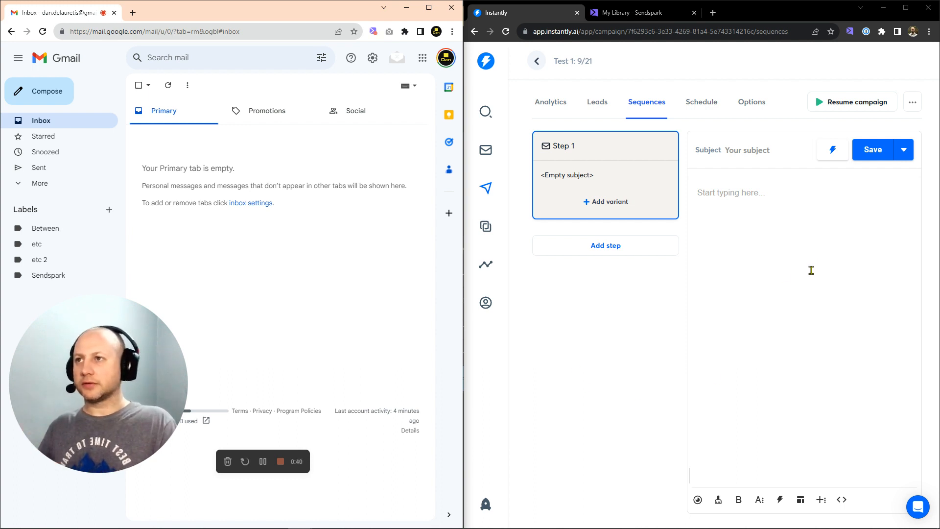
Switch Instantly's Step 1 email body to HTML code view and back to normal editing
click(786, 205)
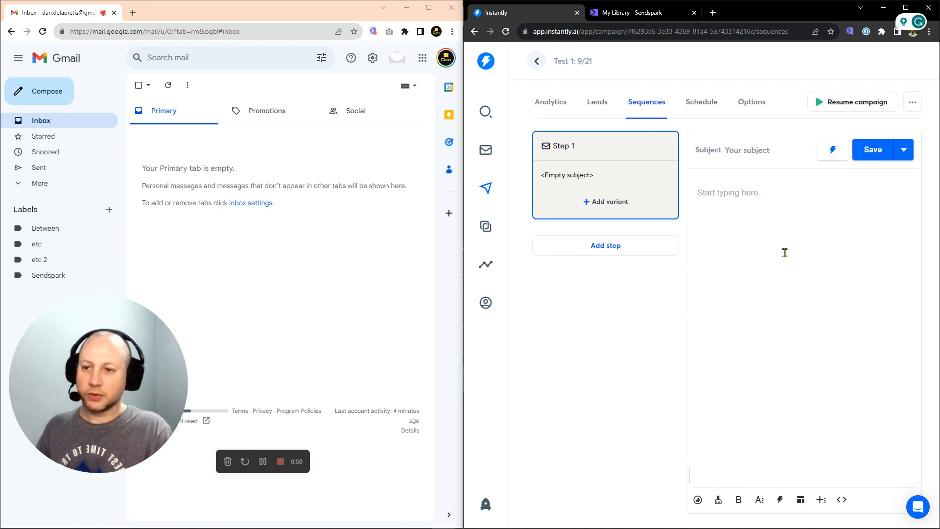
click(842, 501)
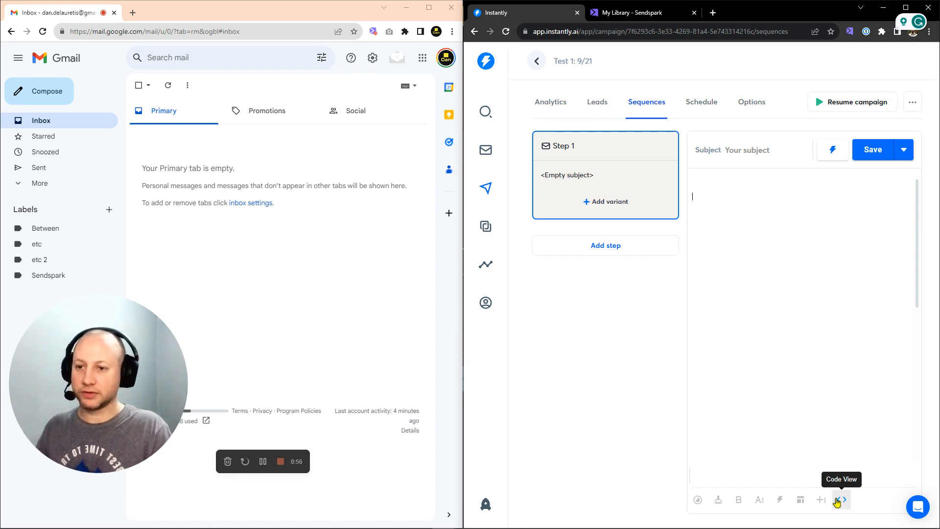
click(841, 501)
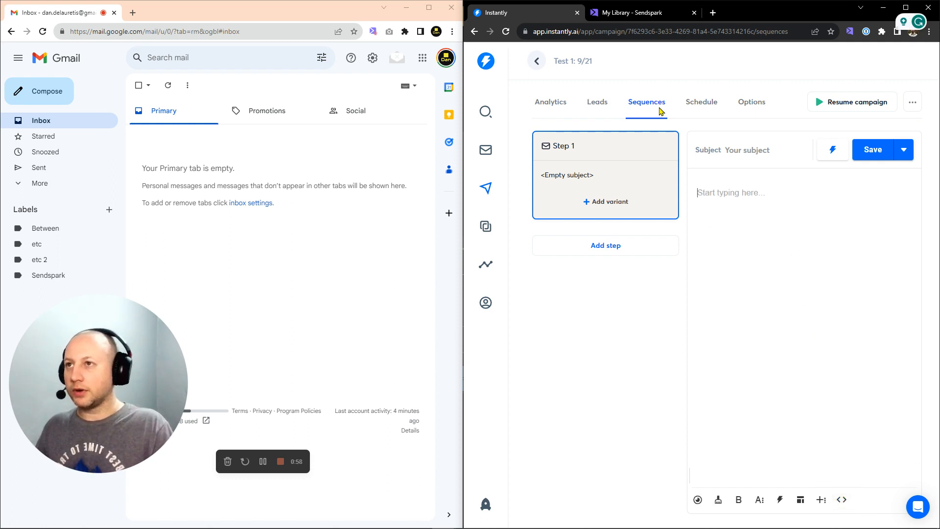
Add Instantly as a sharing shortcut for the Copy of Testing video in Sendspark
click(637, 13)
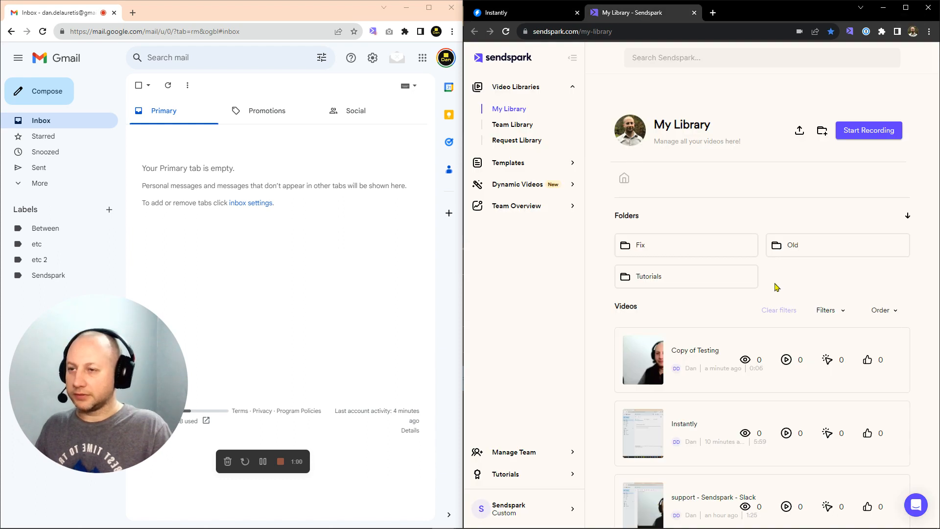
mouse_move(823, 369)
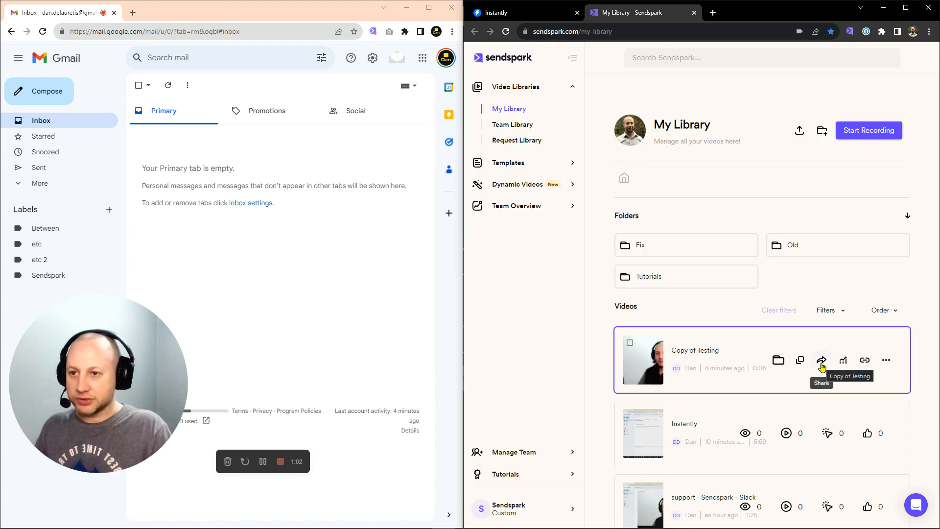
click(822, 361)
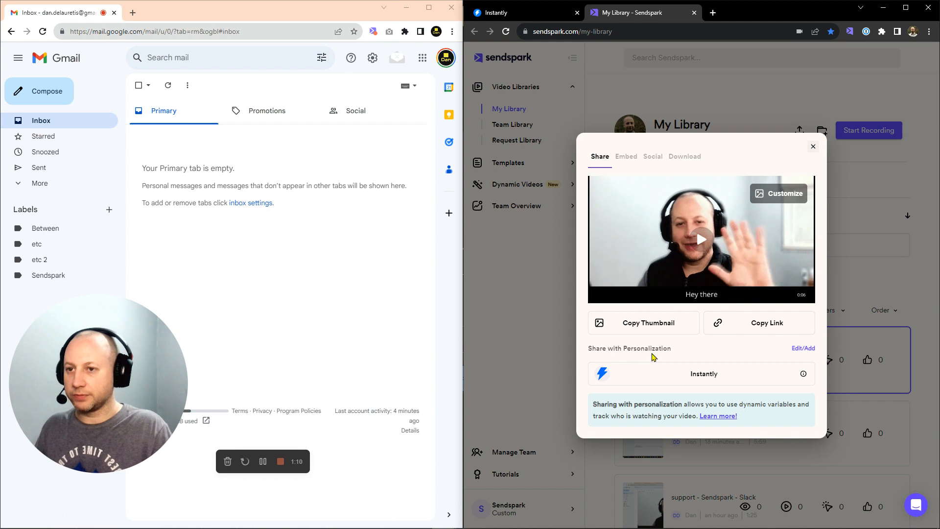
click(803, 348)
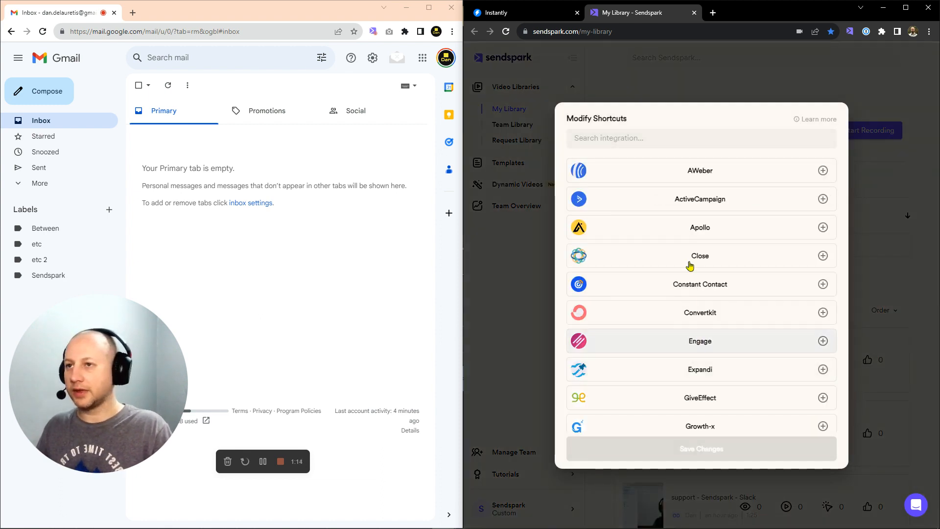
click(720, 146)
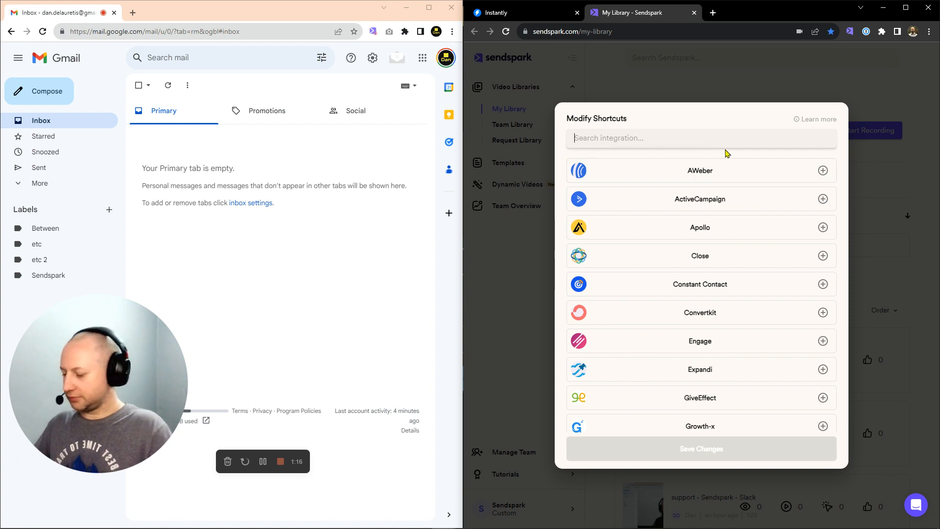
text(insta)
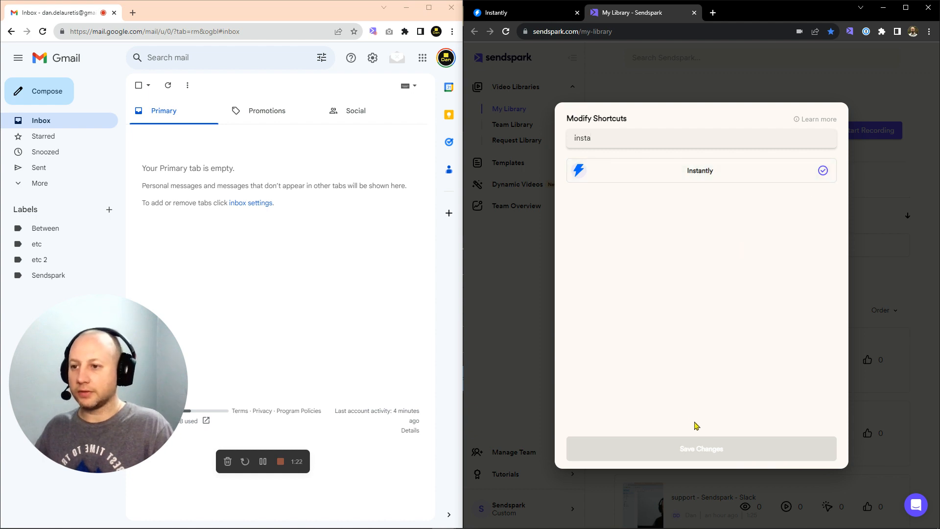
Copy the Copy of Testing video's Instantly personalized code and return to the campaign editor
click(747, 458)
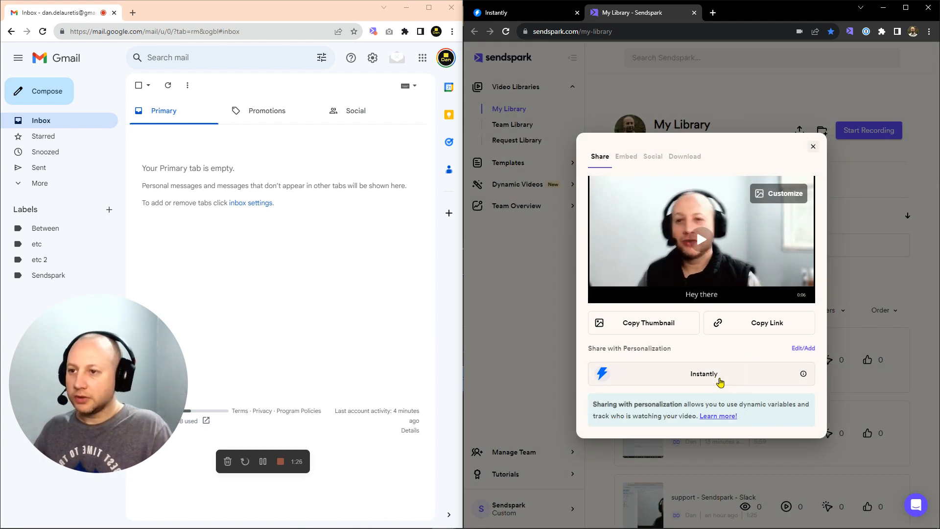
click(709, 381)
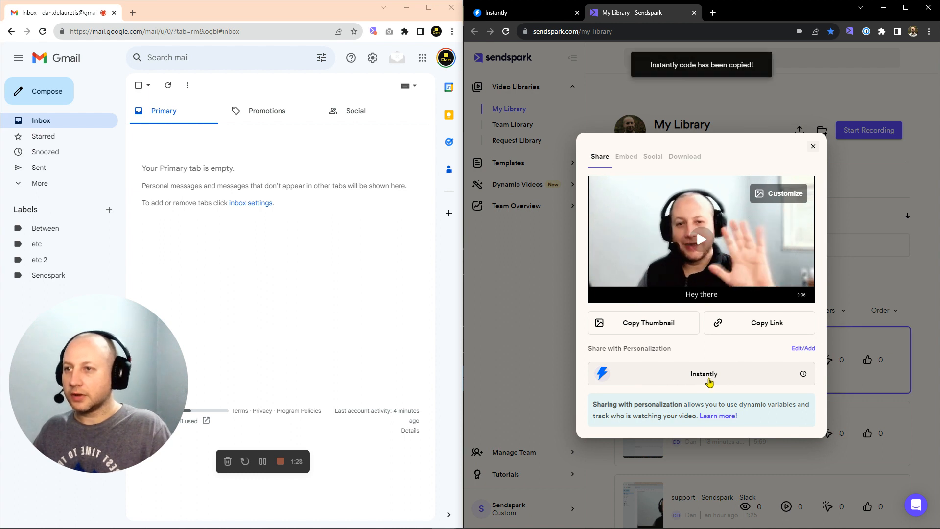
click(523, 14)
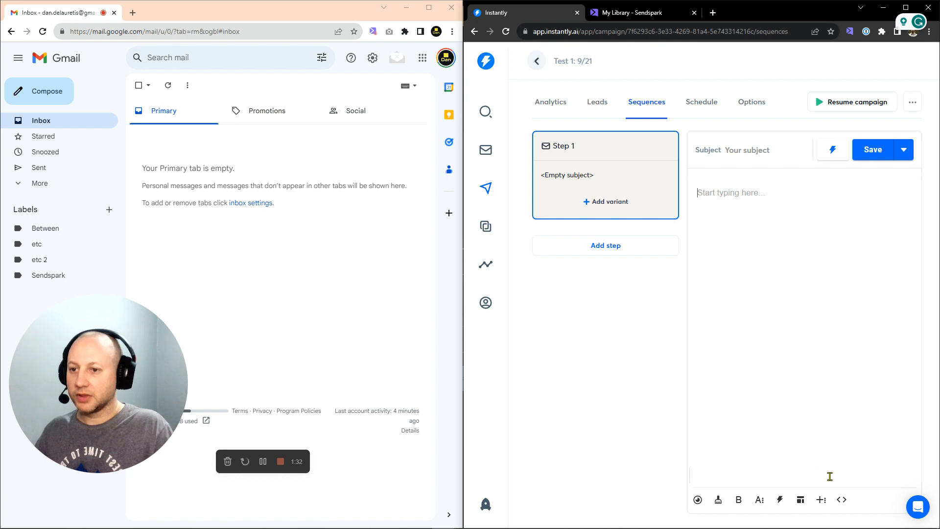
Paste the Sendspark video code into the Step 1 email body, then delete the pasted thumbnail
click(744, 206)
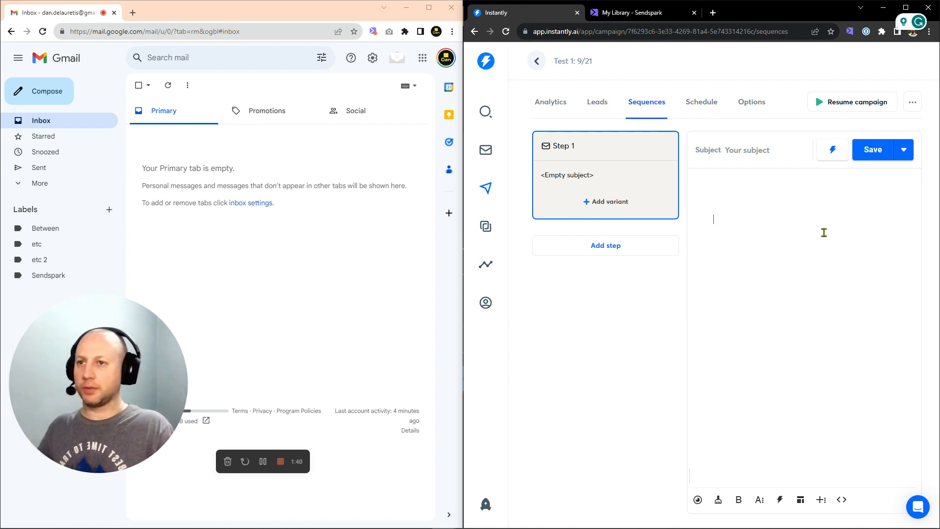
key(ctrl+v)
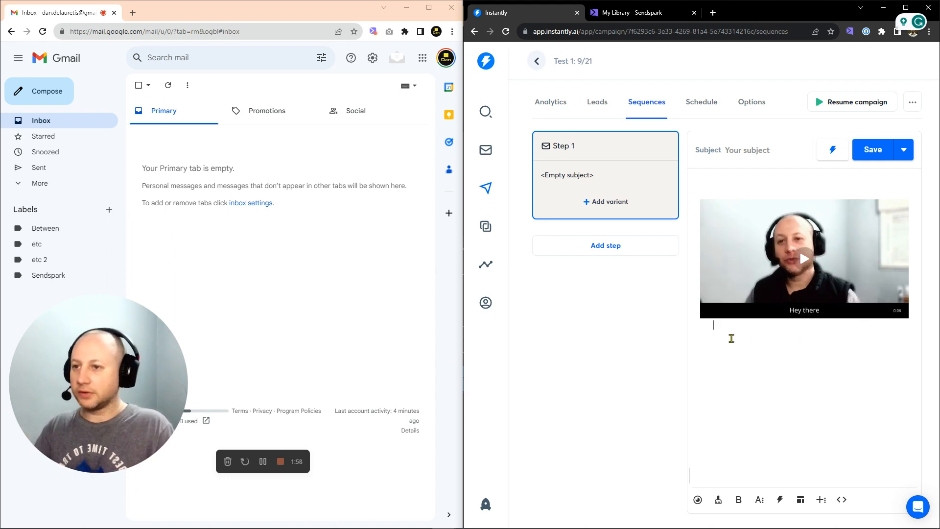
key(BackSpace)
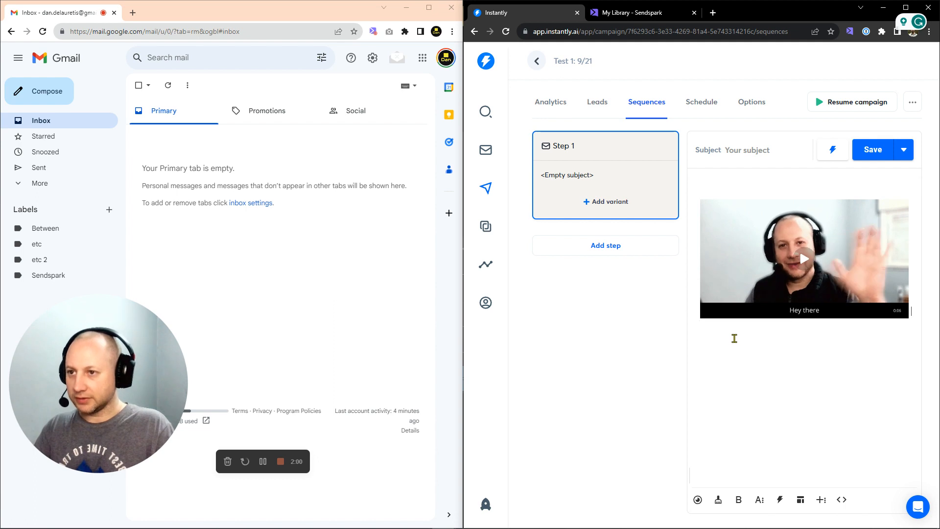
key(BackSpace)
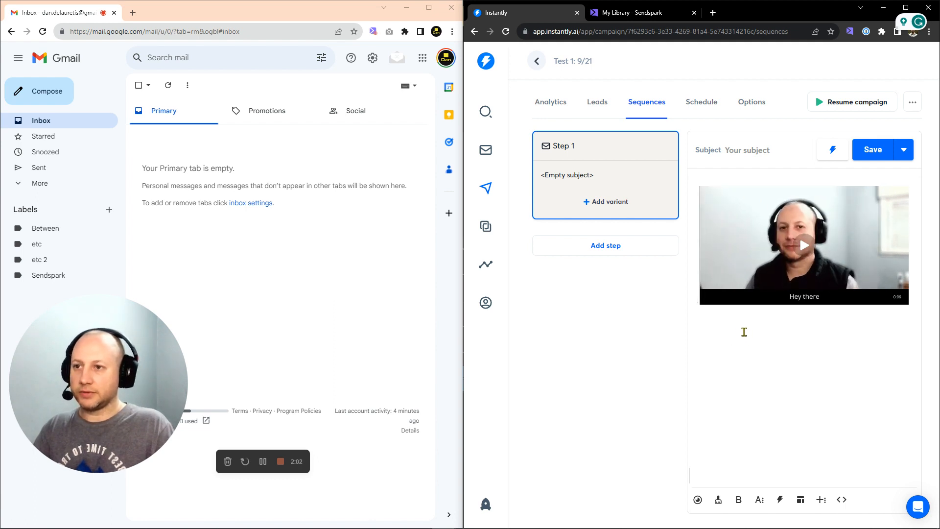
key(BackSpace)
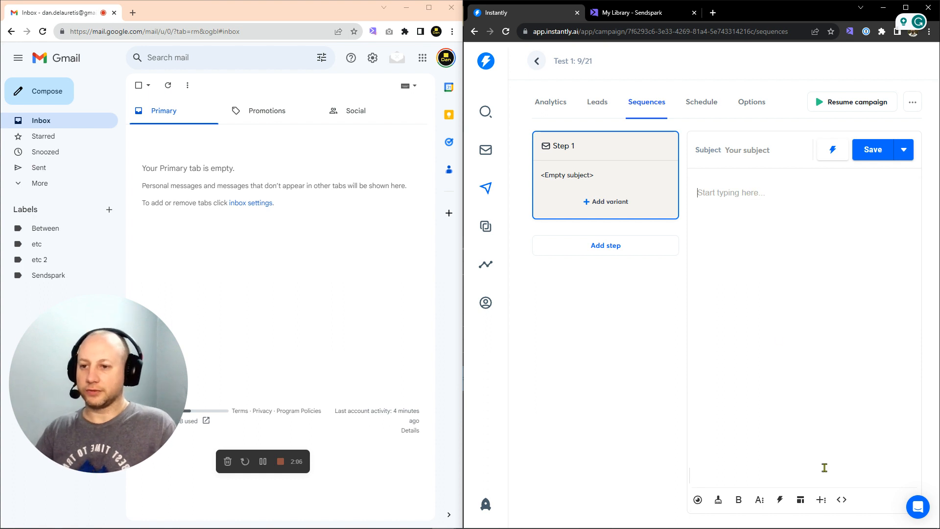
click(846, 504)
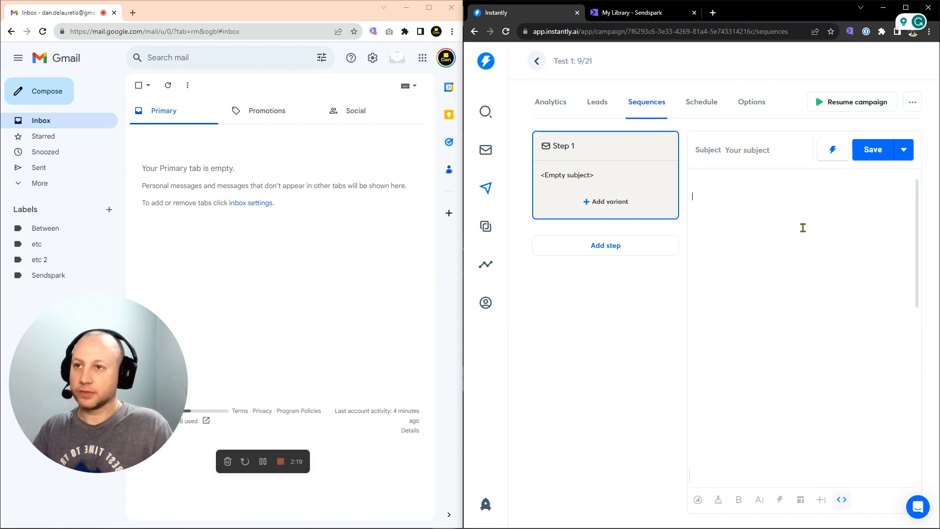
Paste the linked video thumbnail HTML in code view and render it in the email body
key(ctrl+v)
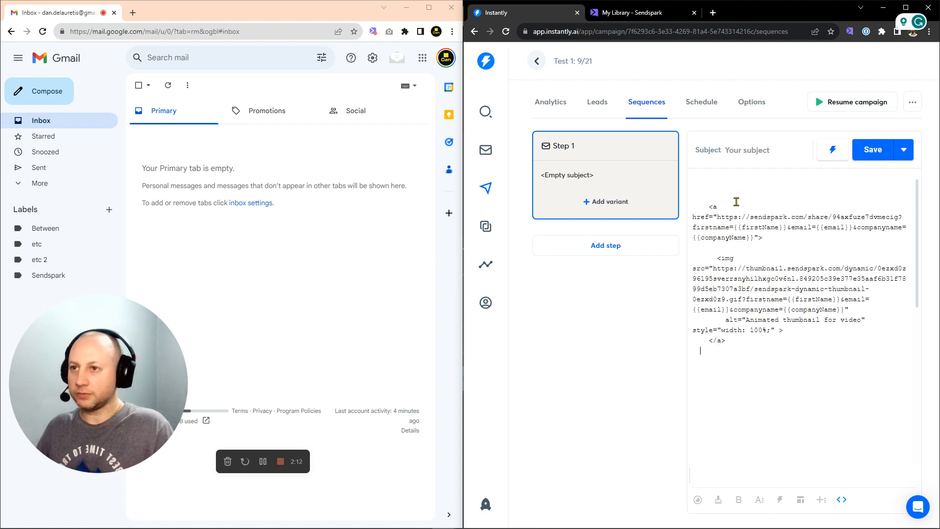
click(842, 504)
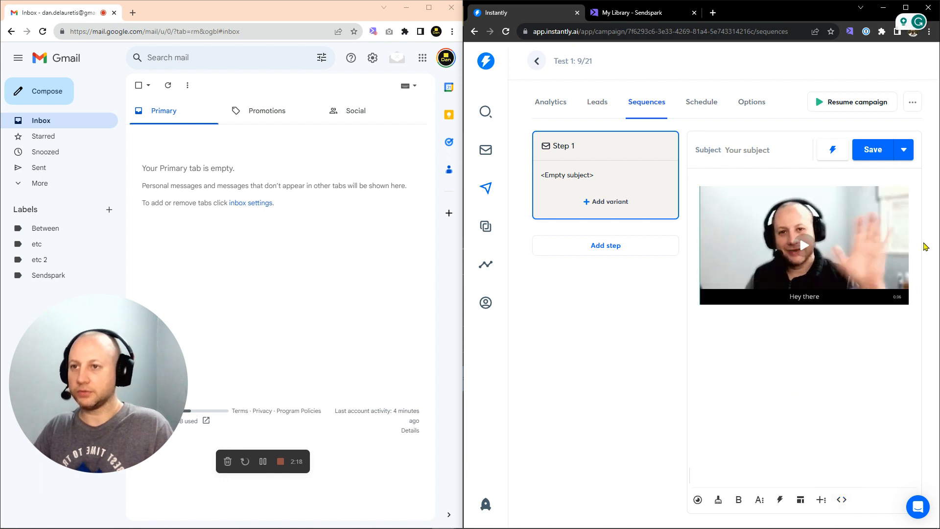
click(834, 333)
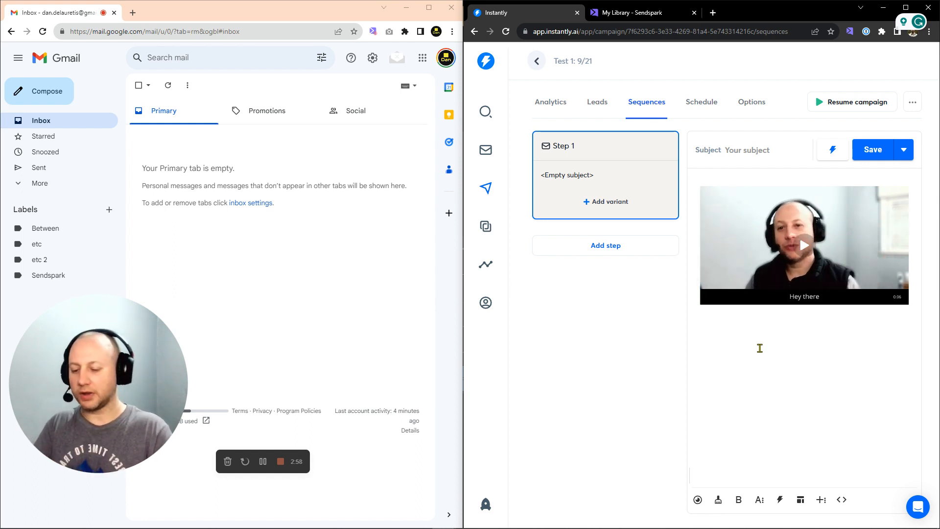
Delete the embedded thumbnail and paste a sample HTML email template into the code view
click(736, 323)
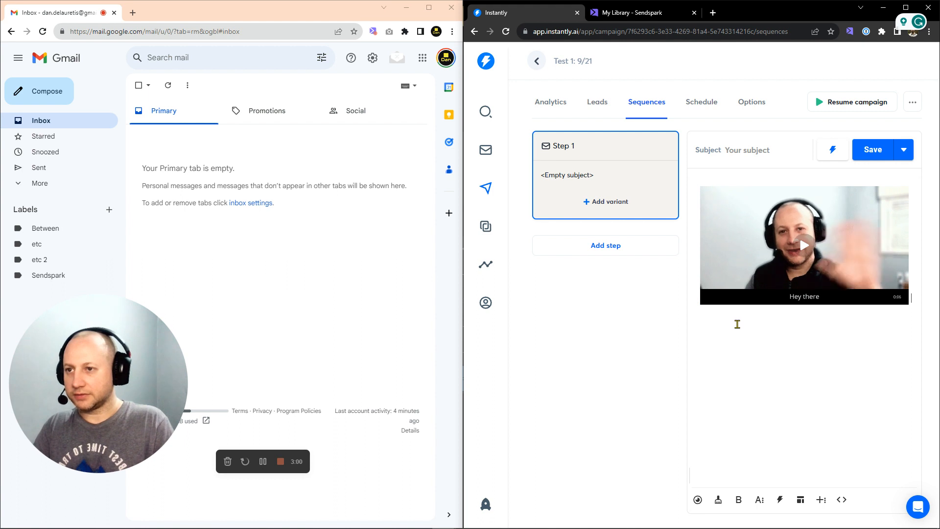
key(BackSpace)
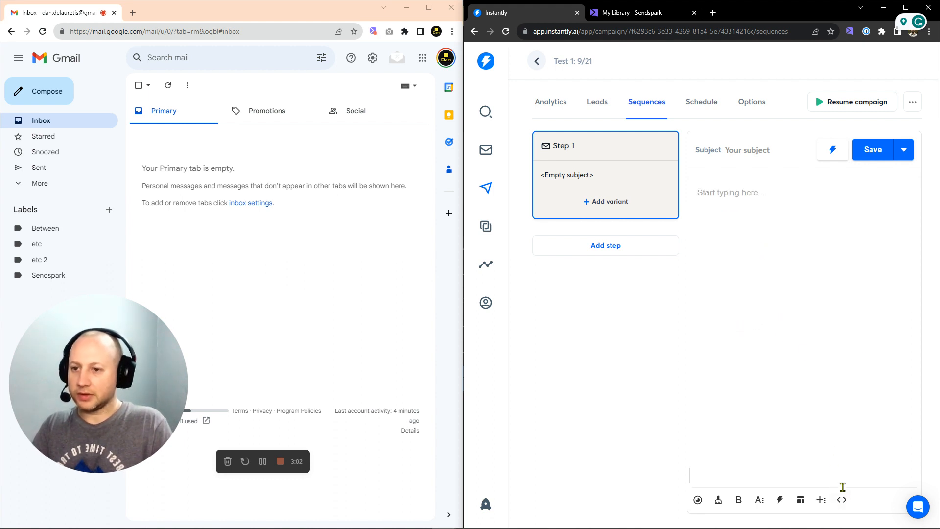
click(842, 499)
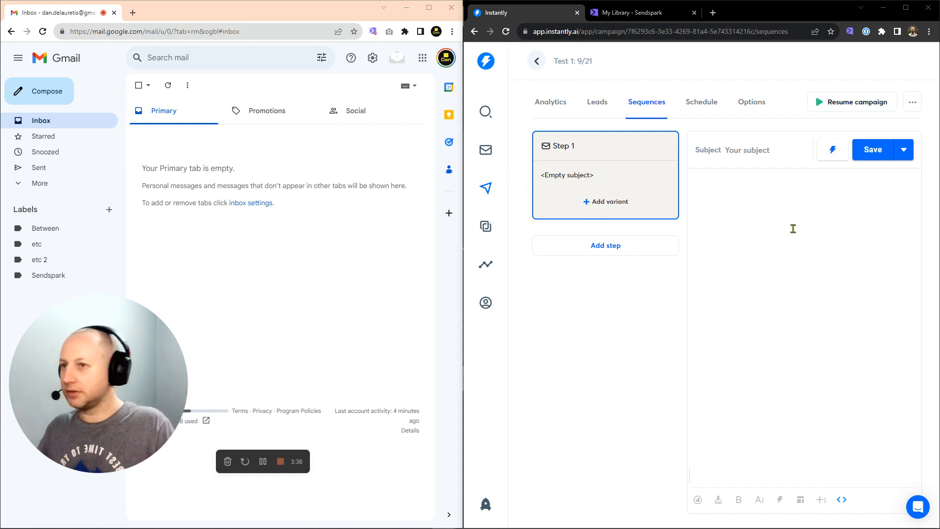
click(728, 187)
key(ctrl+v)
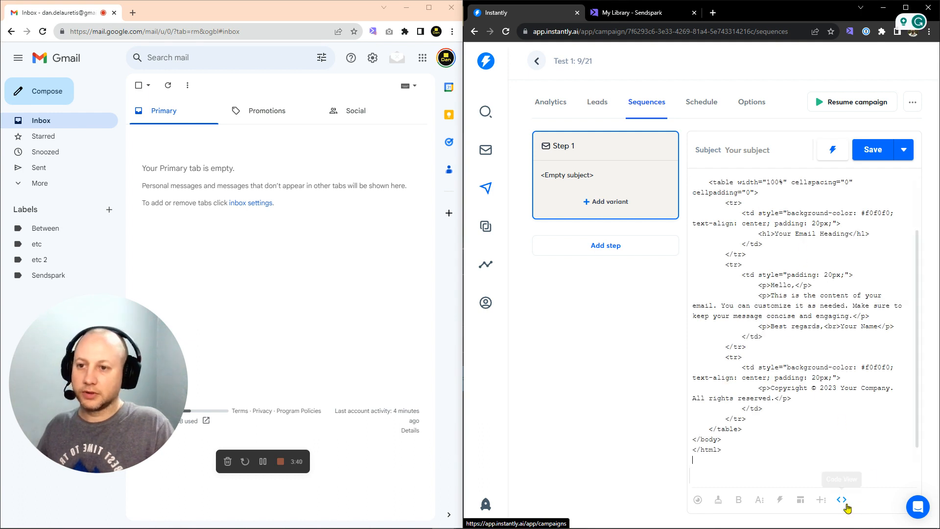
Render the pasted template, then copy the video's Instantly share code again from Sendspark
click(844, 503)
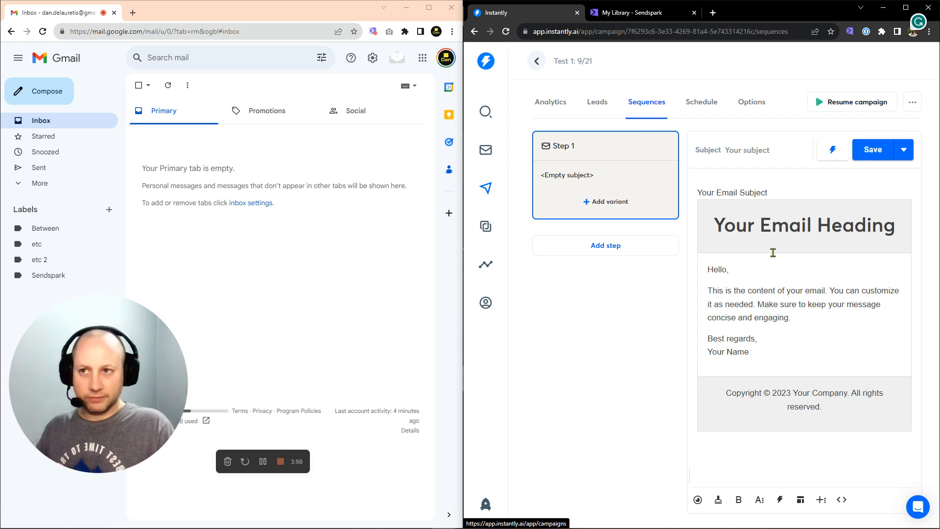
click(619, 15)
click(674, 376)
click(519, 13)
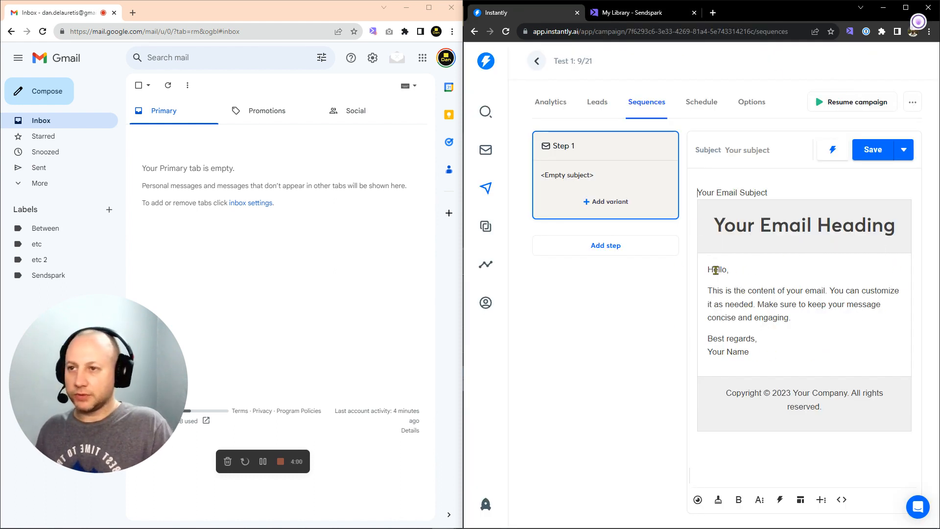
drag(707, 291, 747, 291)
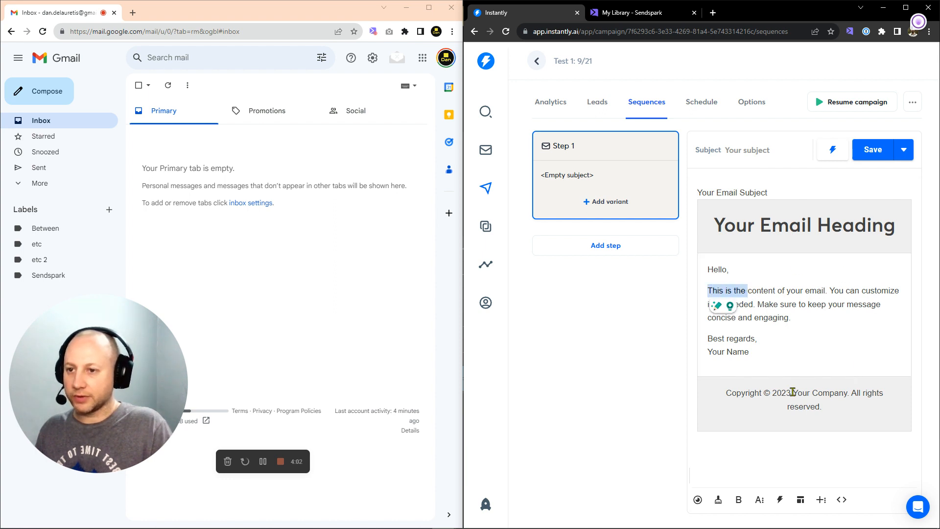
Locate the Hello greeting and the content sentence within the template's HTML code
click(807, 299)
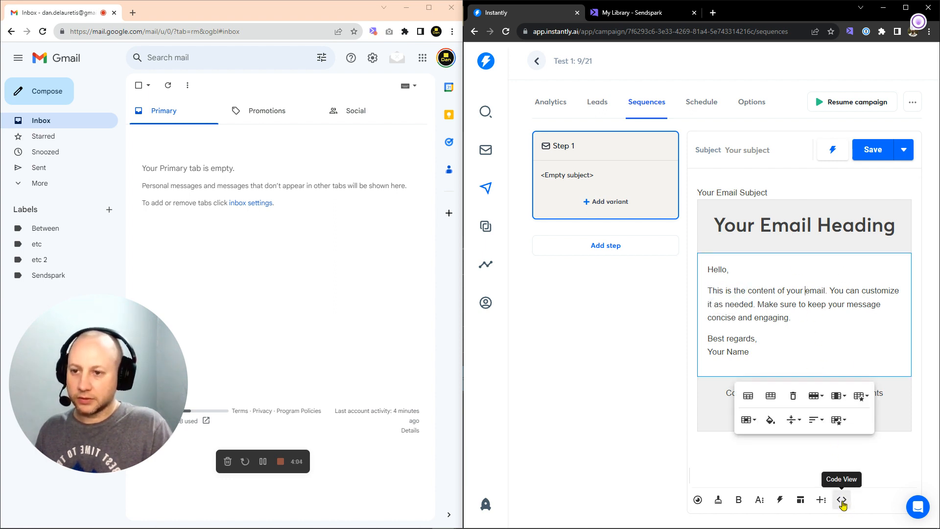
click(717, 270)
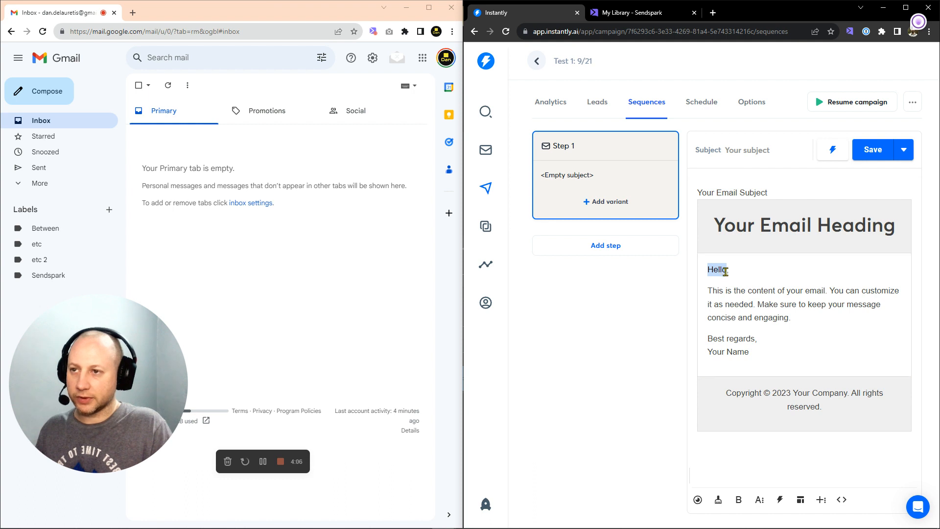
drag(712, 293, 810, 292)
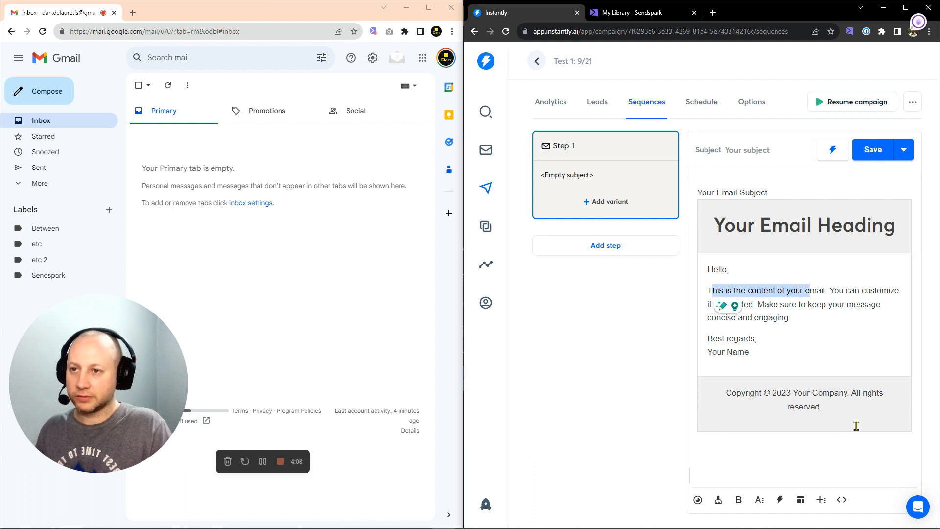
click(841, 500)
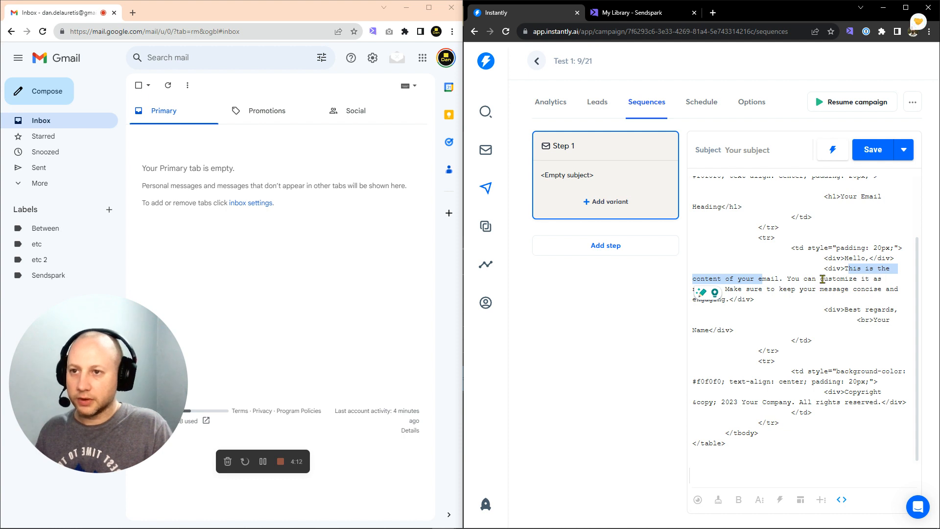
click(841, 499)
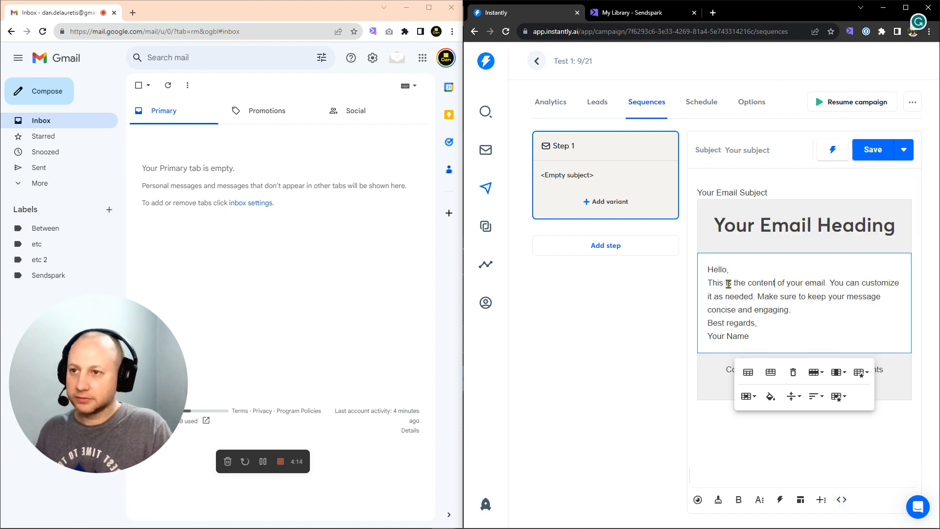
drag(706, 286, 827, 284)
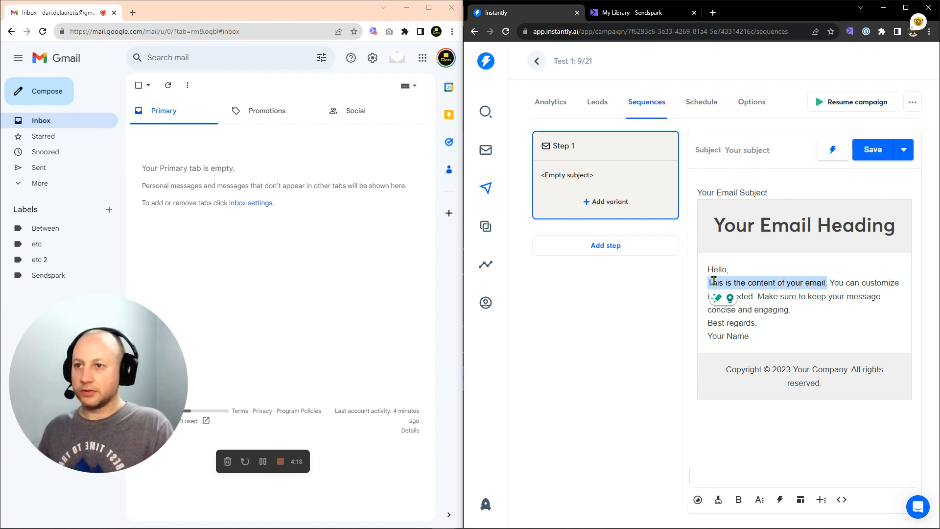
click(842, 500)
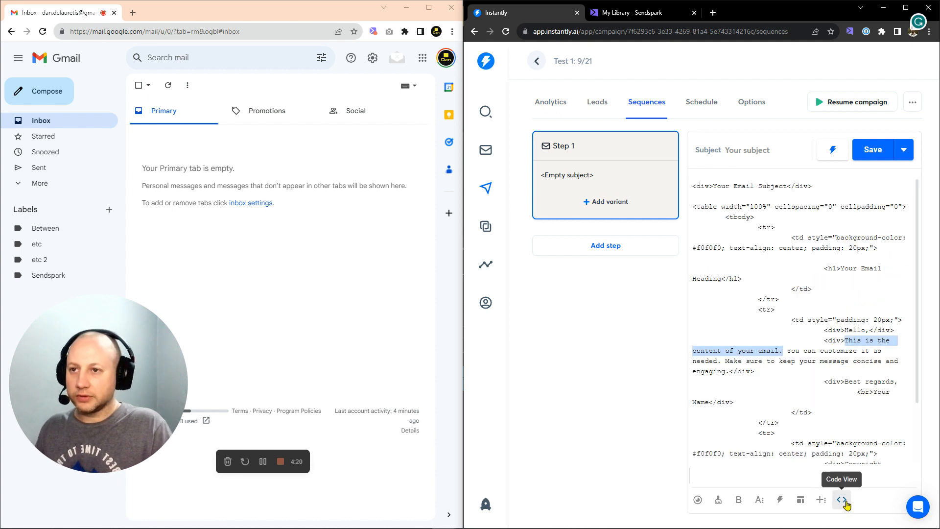
click(813, 344)
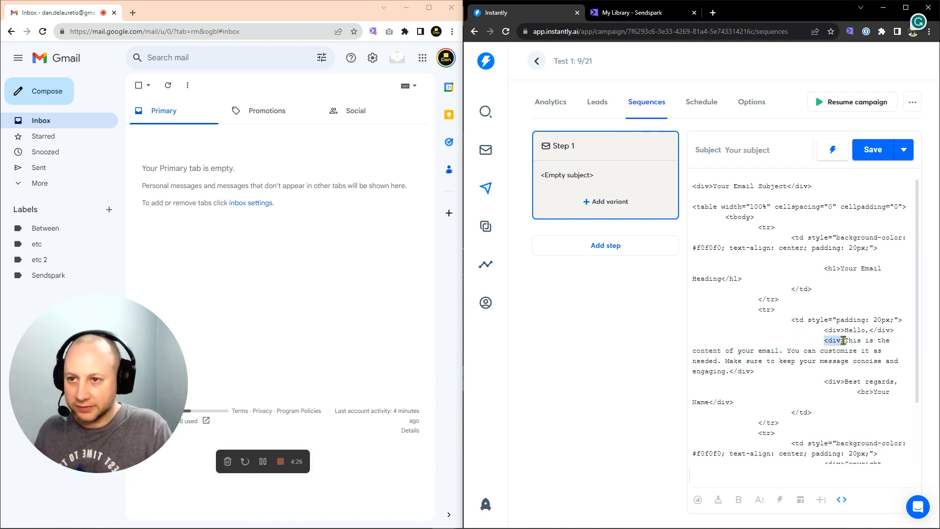
Paste the Sendspark video link and thumbnail code on a new line after <div>Hello,</div>
drag(730, 372, 756, 373)
click(794, 378)
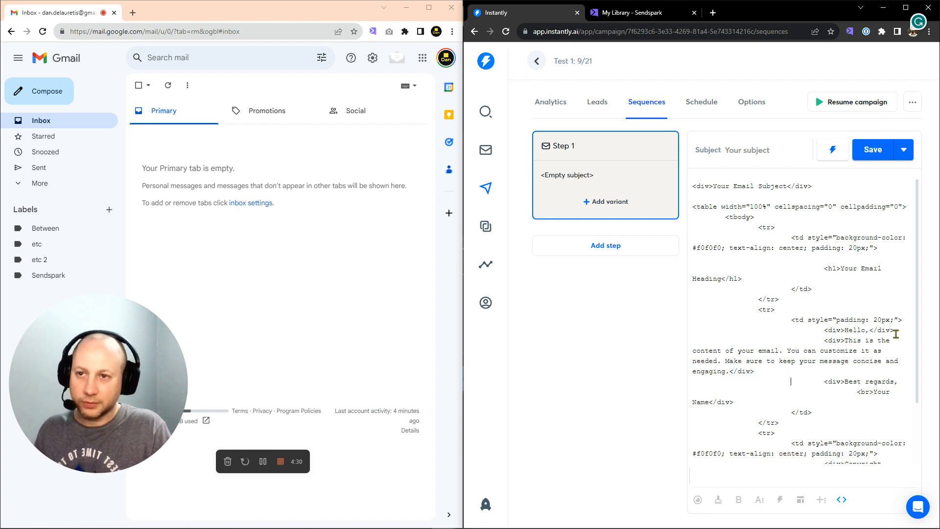
drag(824, 329, 895, 333)
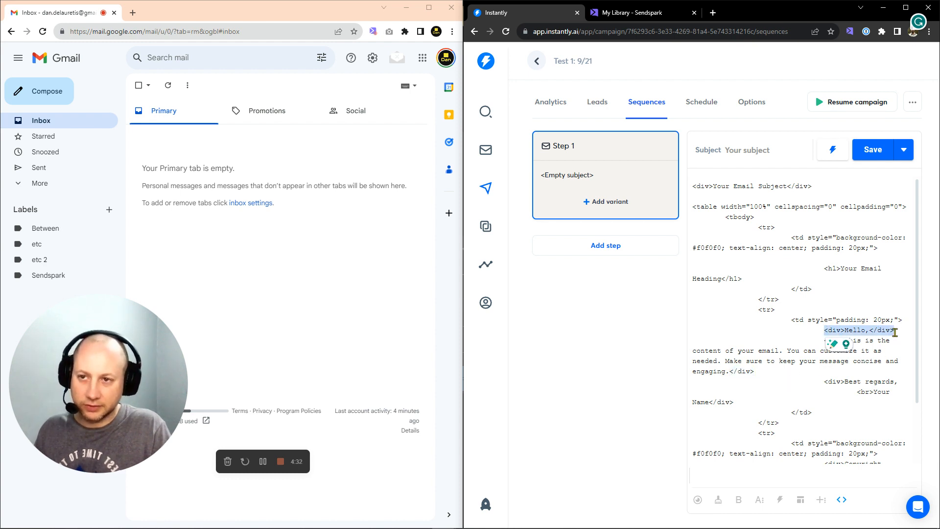
click(878, 331)
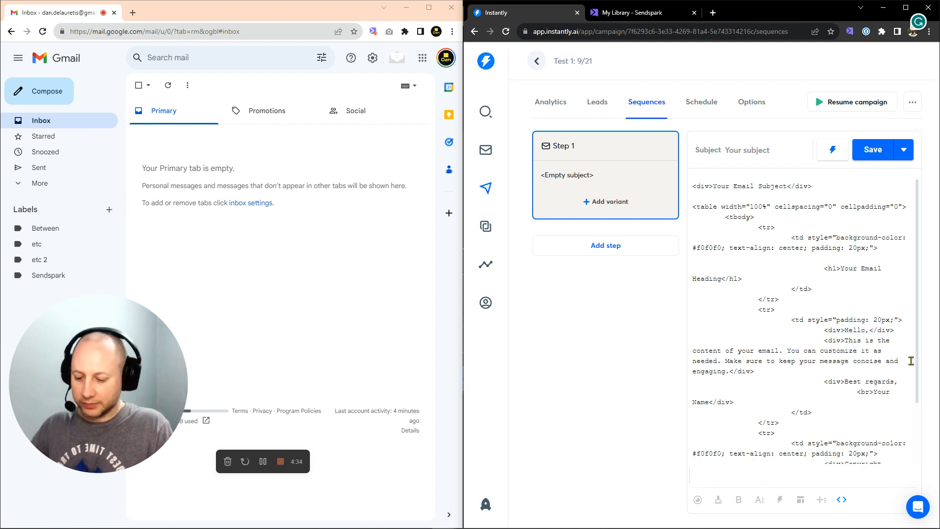
key(Right)
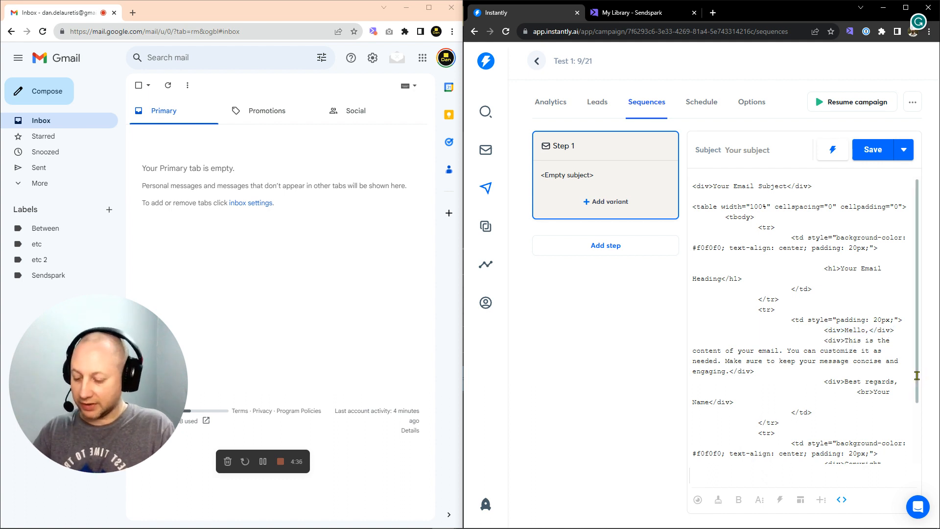
key(Return)
key(Return)
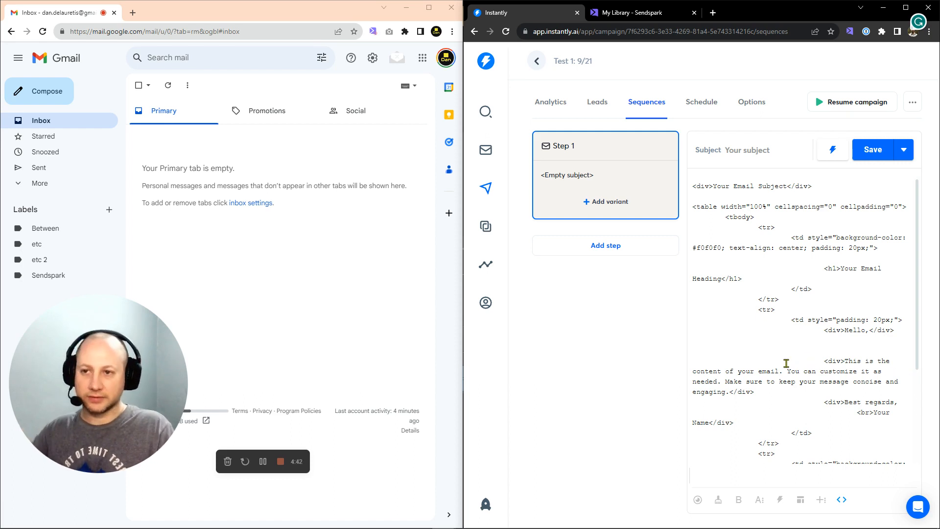
key(ctrl+v)
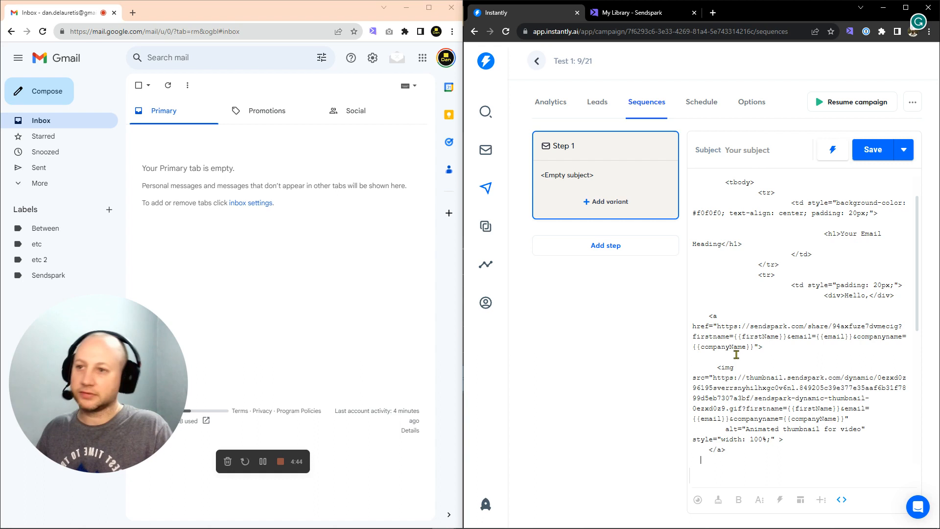
Review the rendered email and its HTML code after inserting the video thumbnail
click(651, 14)
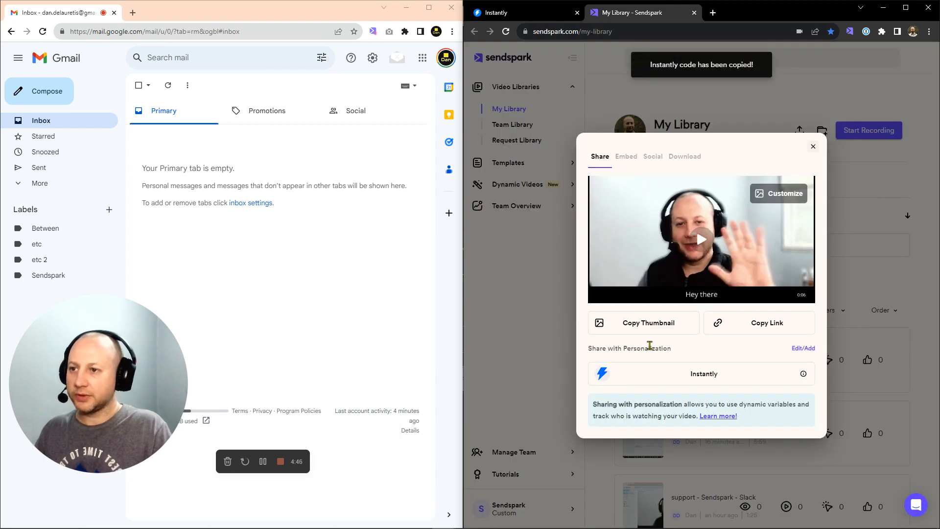
click(546, 18)
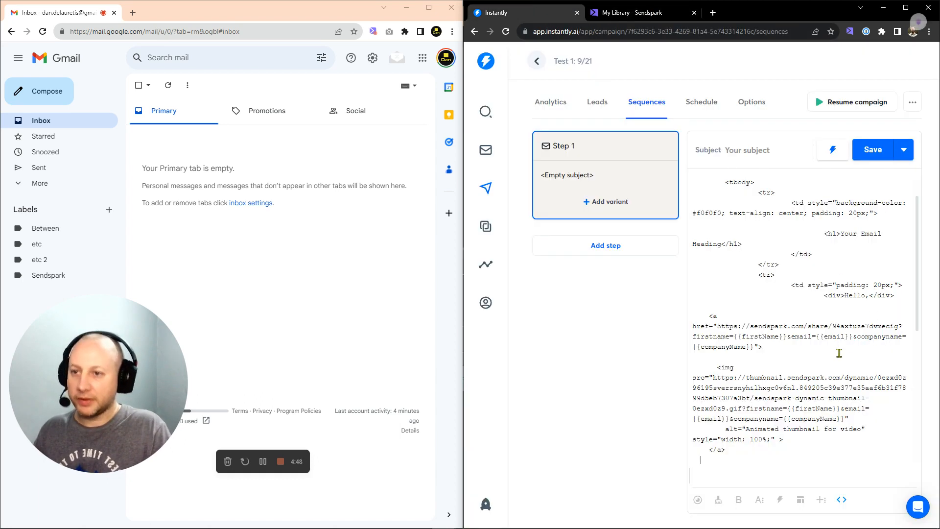
click(842, 502)
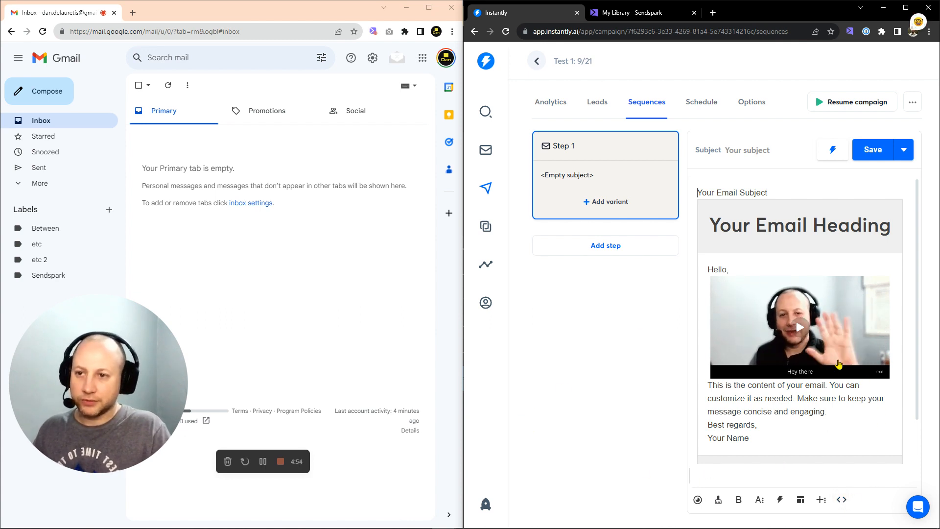
click(841, 500)
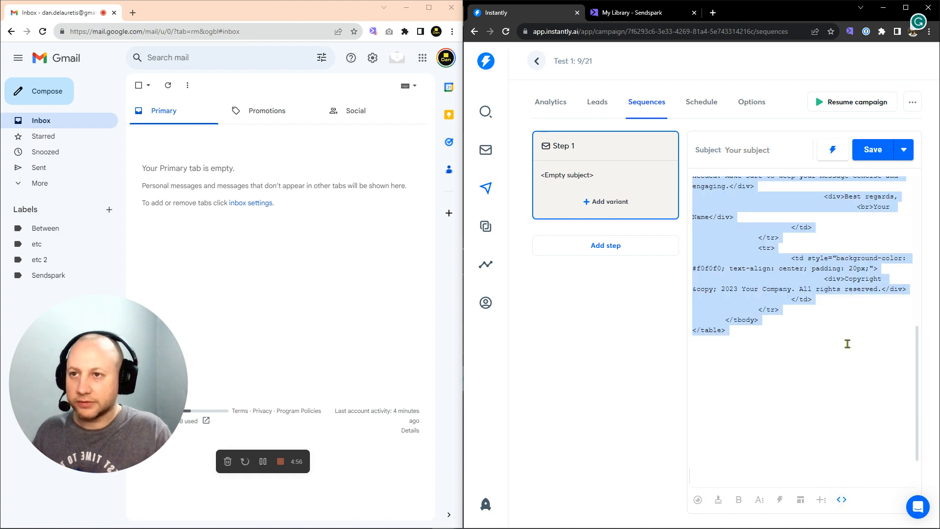
scroll(847, 342, up, 5)
scroll(836, 278, up, 1)
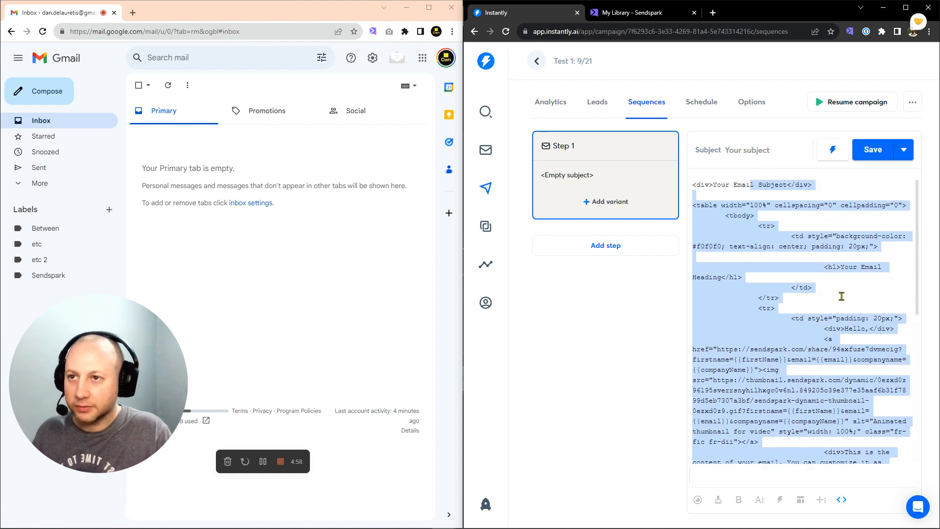
scroll(866, 329, down, 1)
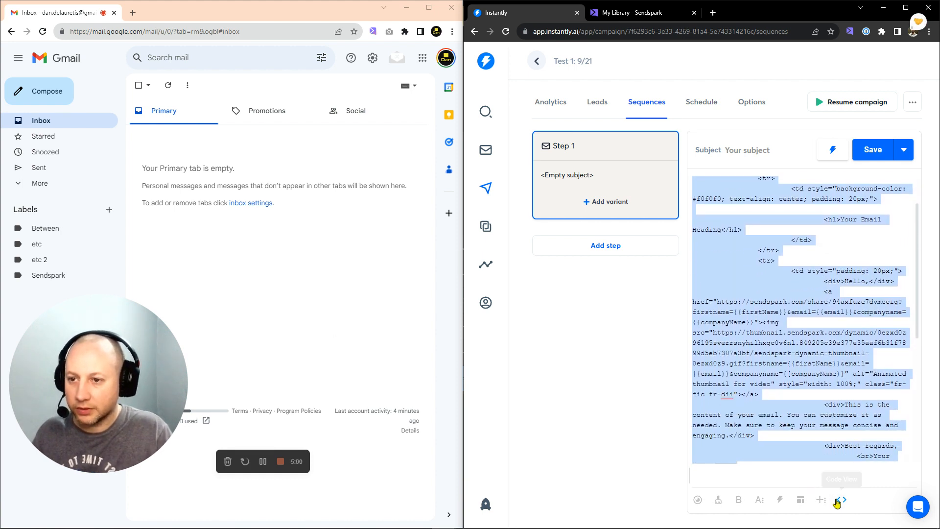
click(841, 499)
Add a <br> line break after the Hello, greeting in the HTML and render the email
drag(737, 271, 704, 270)
click(841, 499)
click(898, 331)
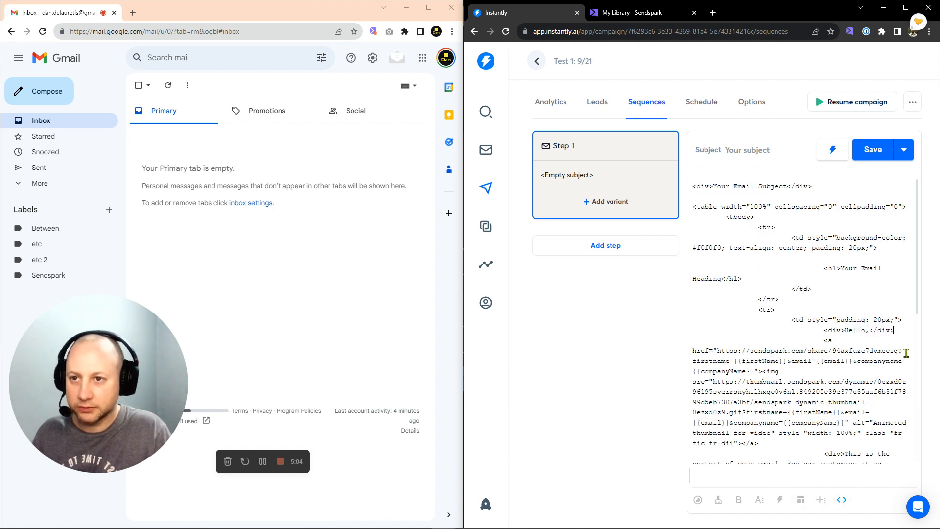
key(Return)
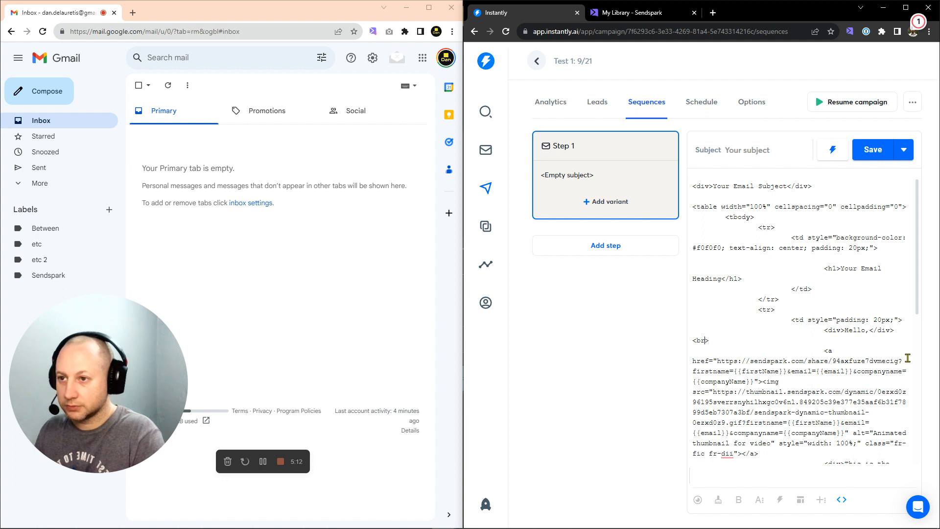
click(774, 342)
click(841, 499)
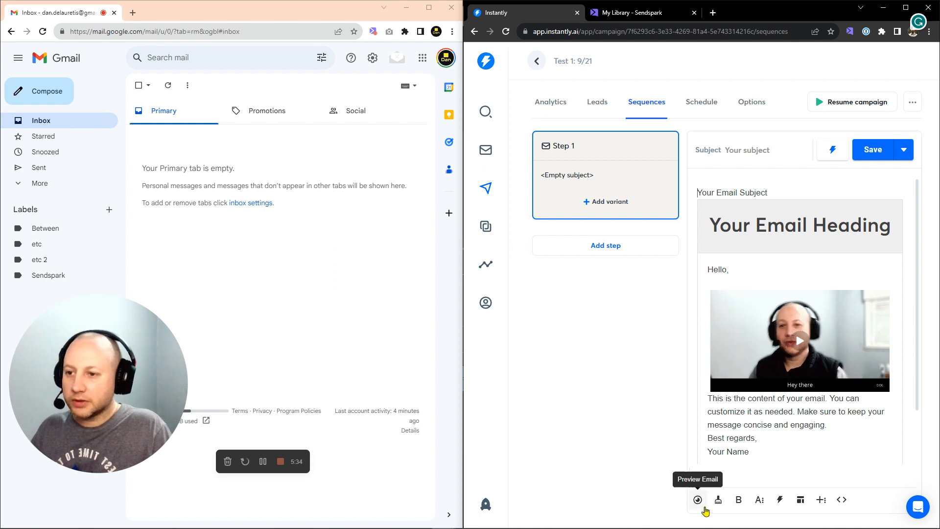
Send a test of the Step 1 email from Preview Email to the Gmail address
click(697, 499)
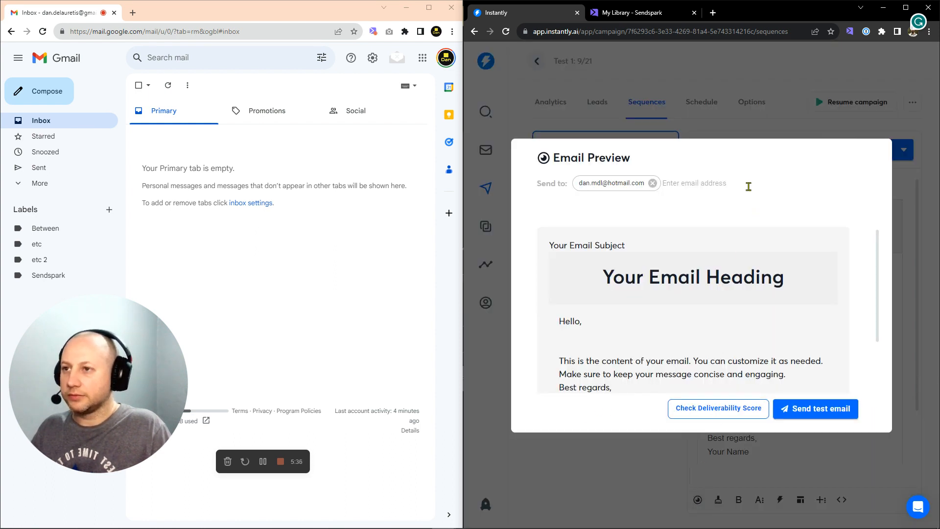
click(606, 184)
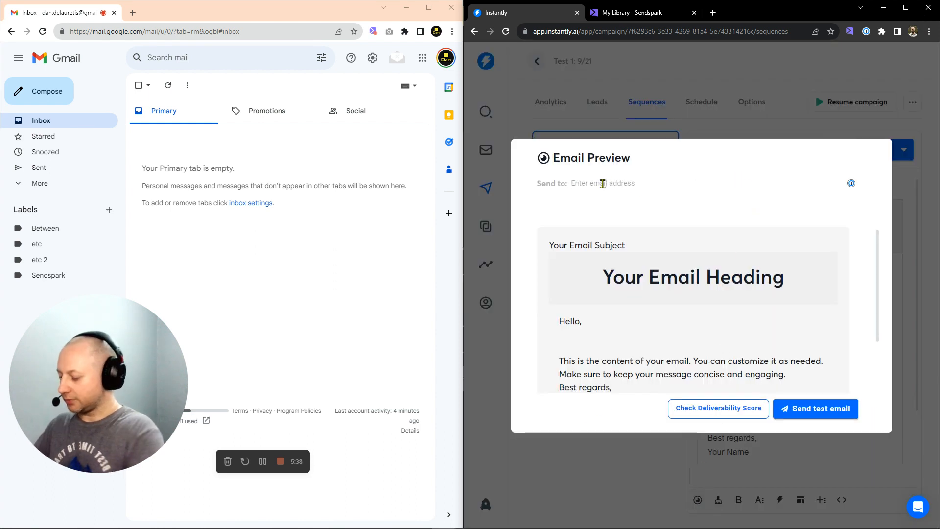
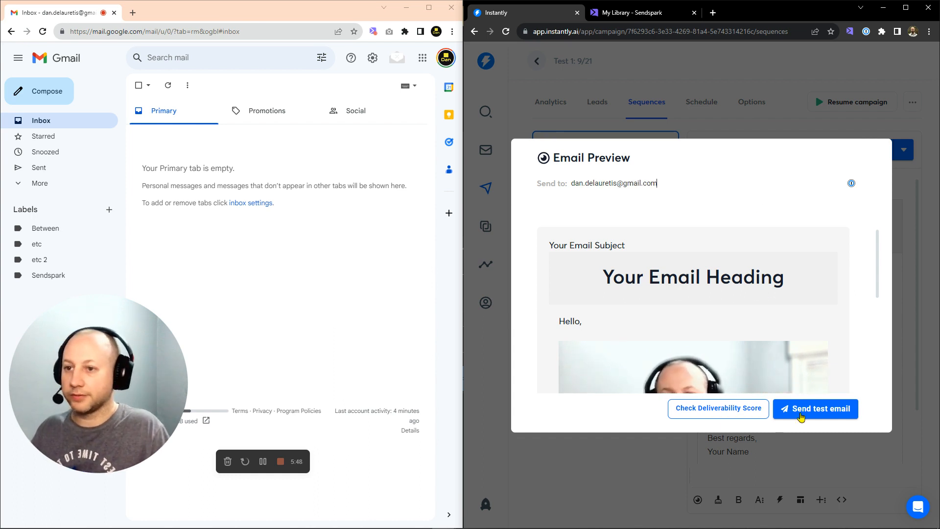
click(800, 417)
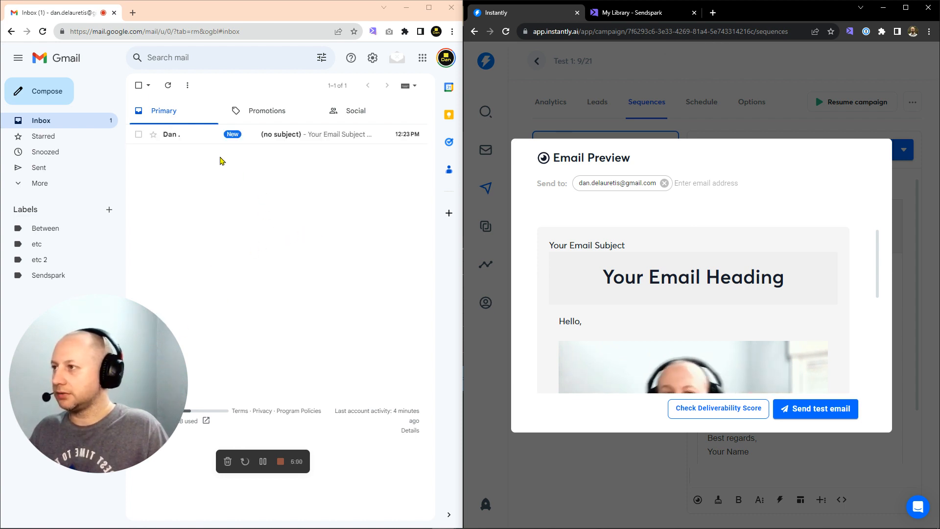
Open the received (no subject) test email and follow its video thumbnail link
click(176, 137)
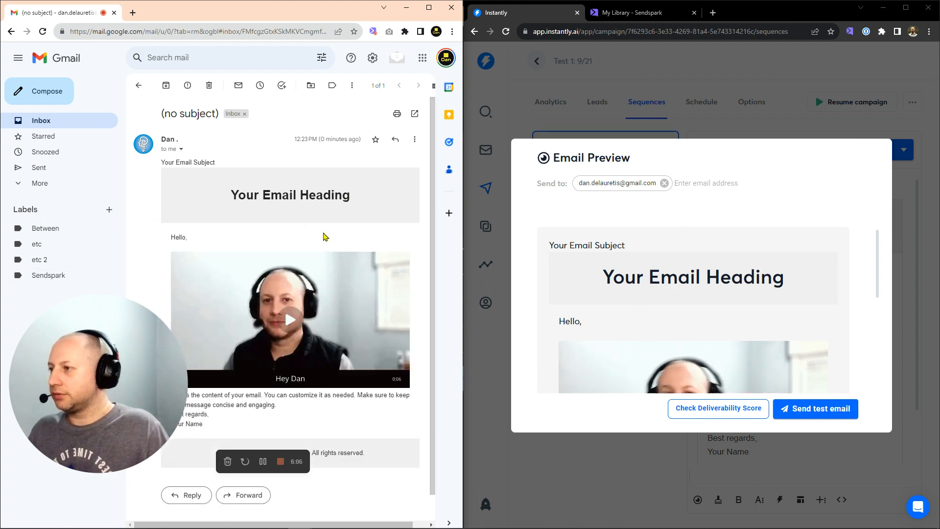
click(329, 319)
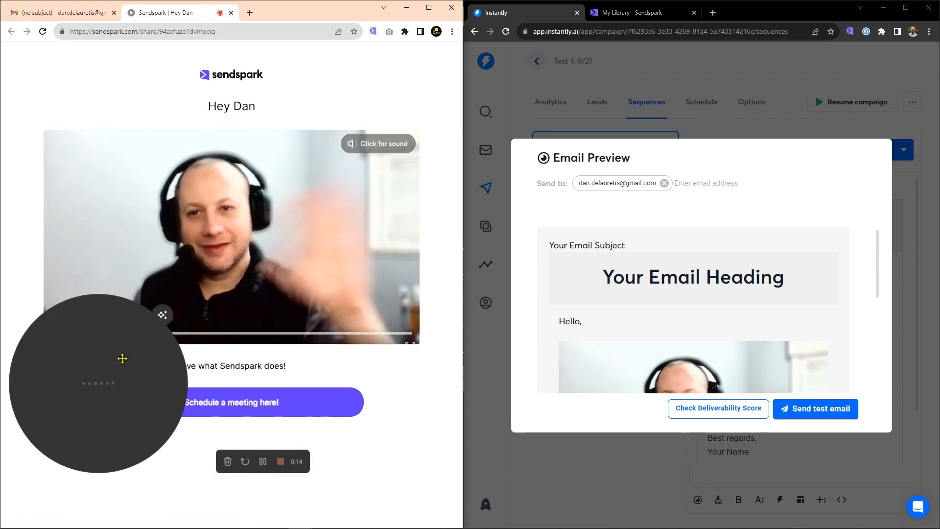
Highlight the personalized name and company on the Hey Dan share page, then go to My Library
drag(123, 360, 128, 396)
click(82, 491)
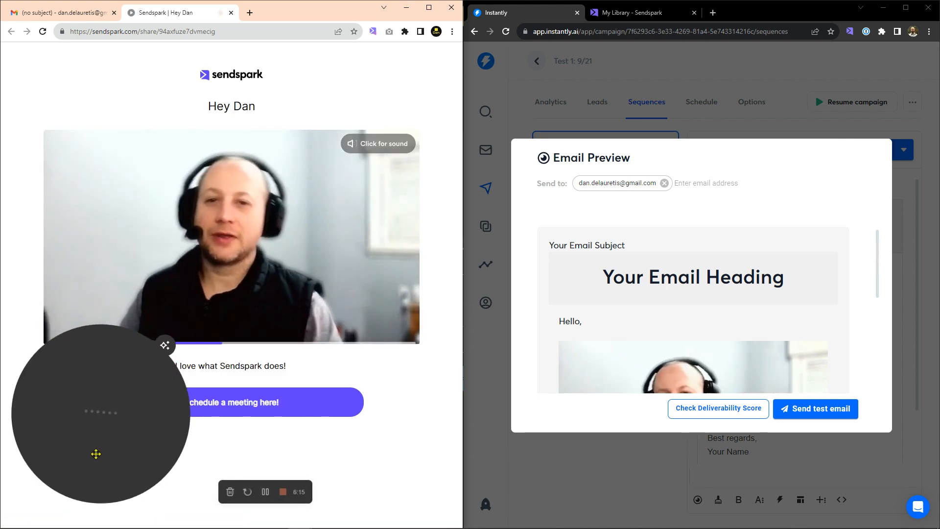
drag(82, 456, 391, 461)
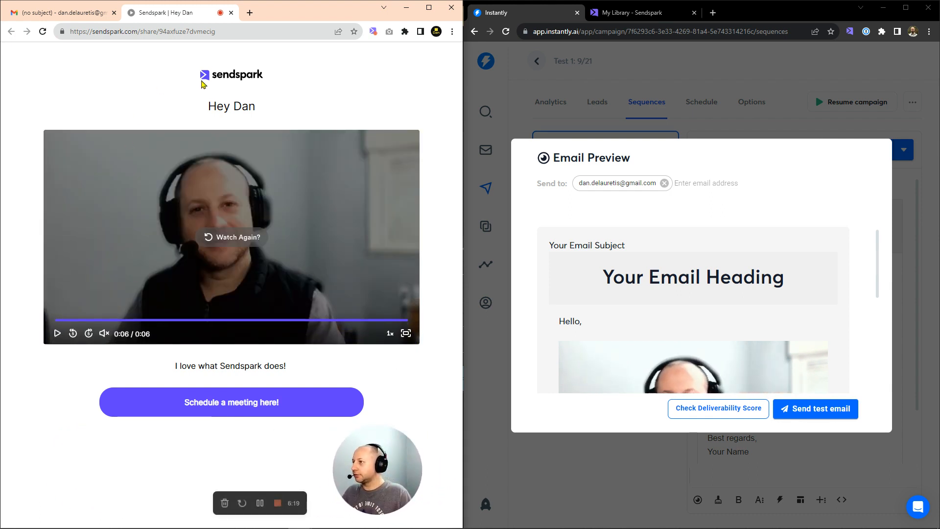
drag(209, 104, 258, 110)
click(256, 109)
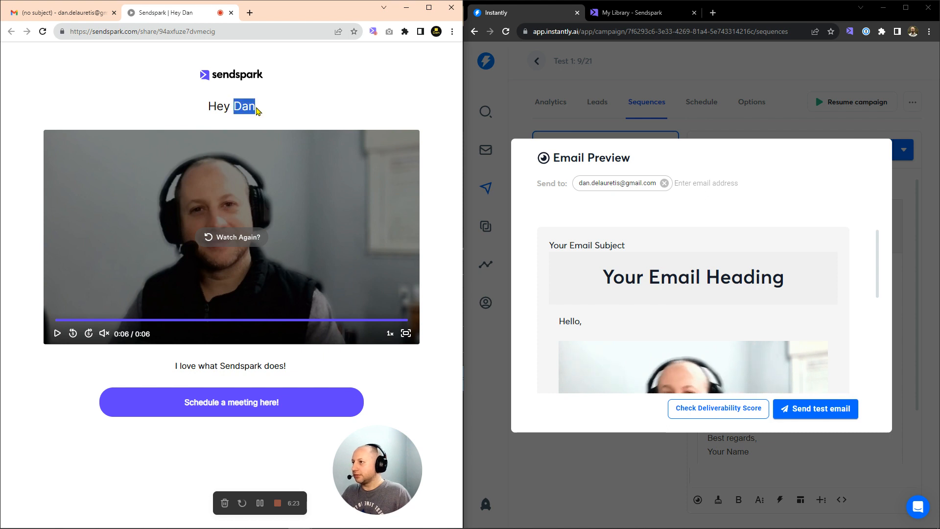
click(276, 108)
drag(220, 366, 263, 369)
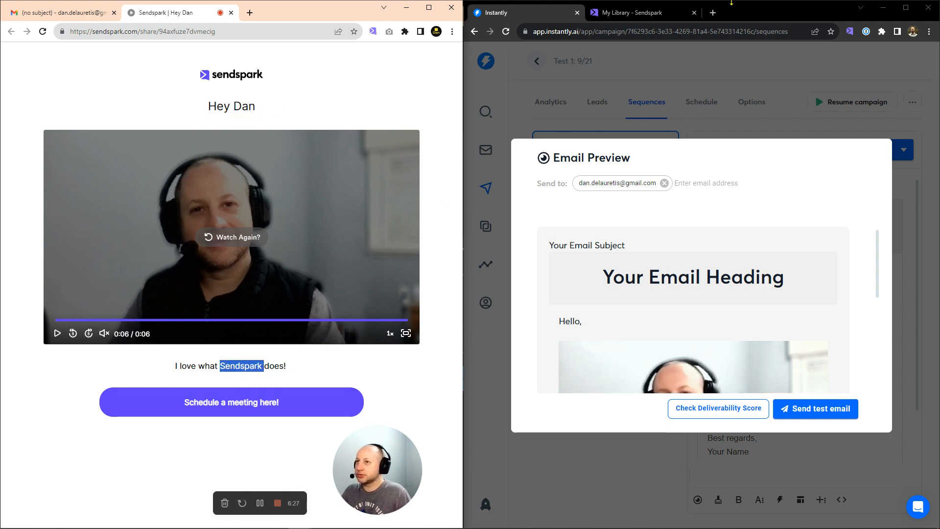
click(632, 12)
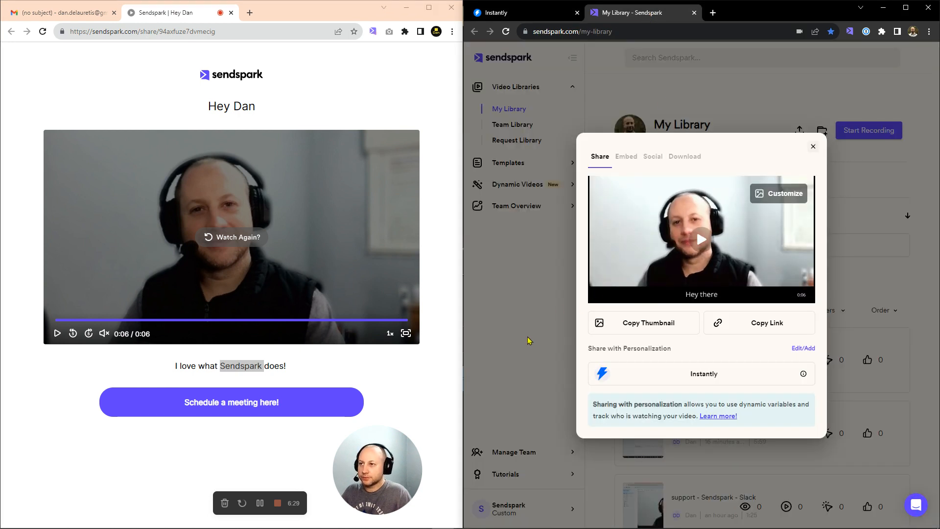
Close the Share dialog and open the Copy of Testing video's editor at its message field
click(528, 340)
click(709, 360)
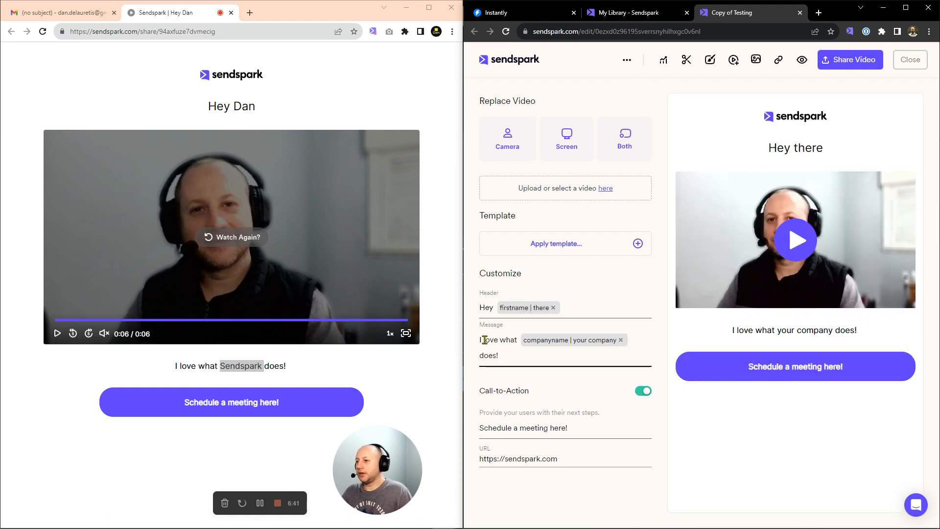
click(512, 340)
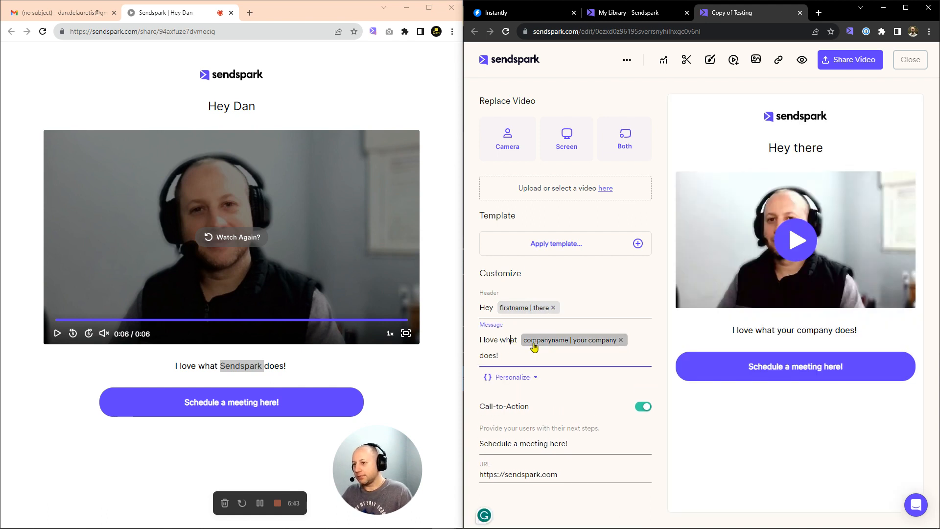
Compare the message text on the shared video page, then check the call-to-action field
mouse_move(583, 346)
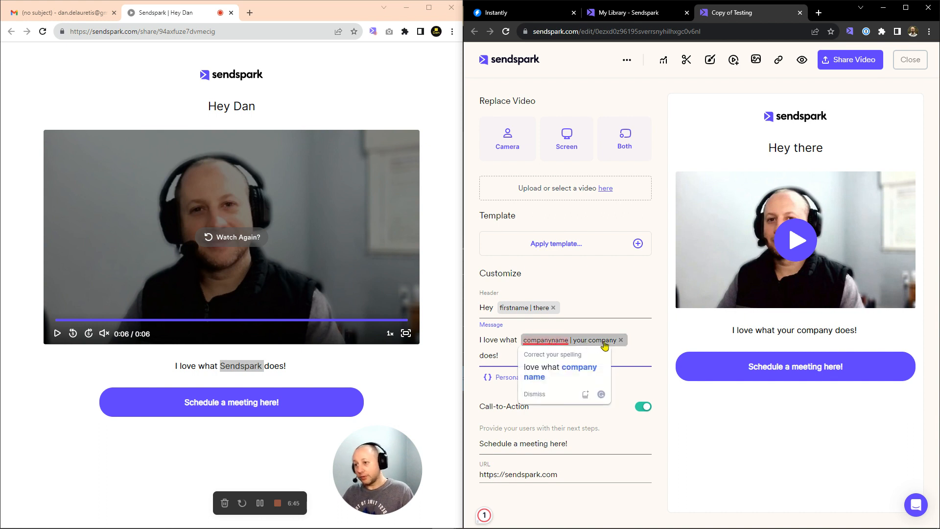
click(294, 373)
drag(175, 368, 226, 367)
click(264, 366)
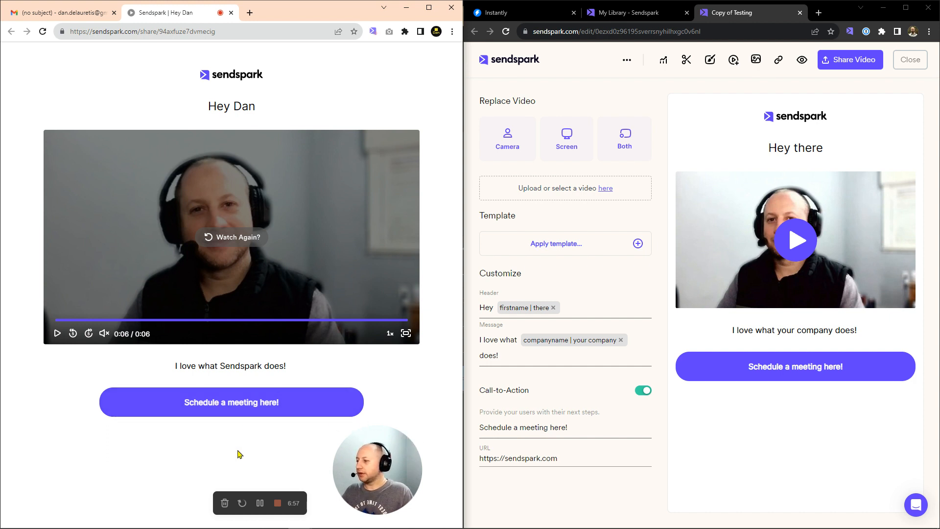
click(566, 427)
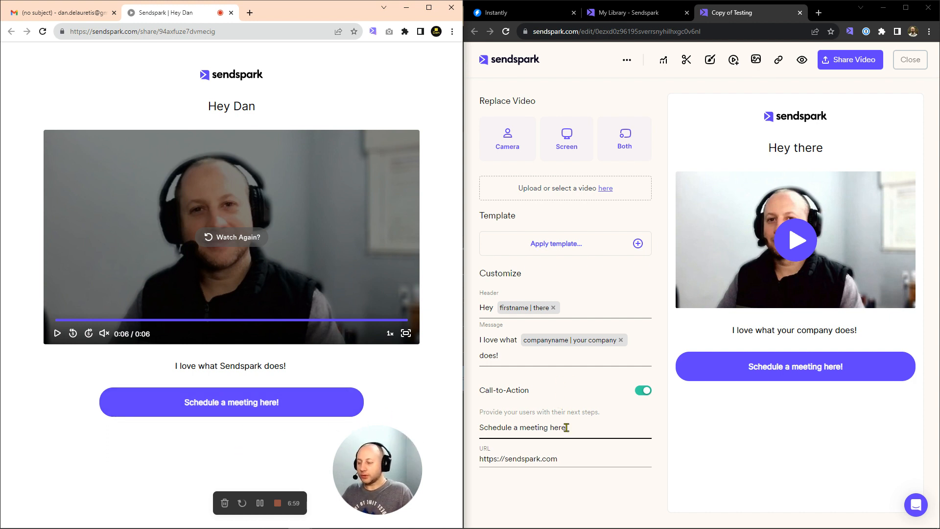